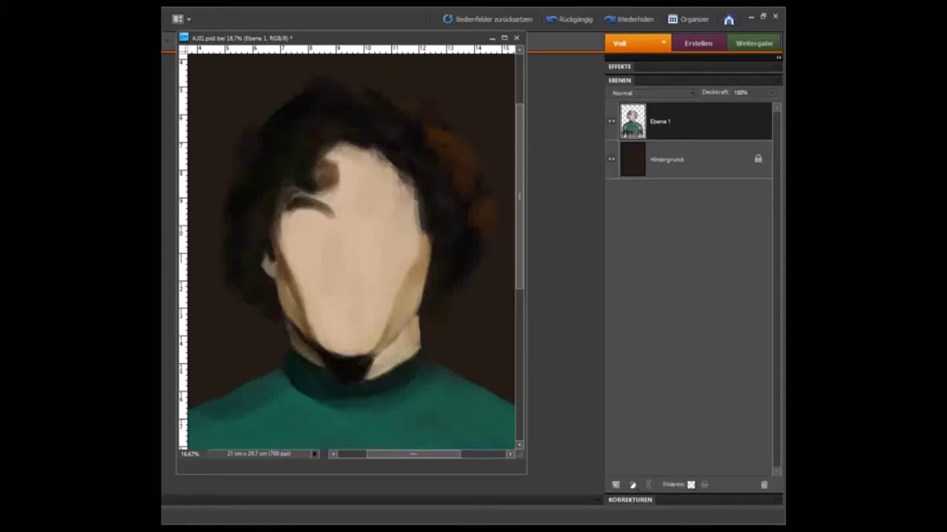
- Paint the first eye with a darkened upper lid and add a forehead hair curl
mouse_move(289, 193)
left_mouse_down()
mouse_move(312, 201)
mouse_move(285, 218)
left_mouse_up()
mouse_move(297, 223)
left_mouse_down()
mouse_move(311, 230)
mouse_move(295, 218)
mouse_move(284, 226)
left_mouse_up()
left_click_drag(337, 214, 310, 204)
left_click_drag(300, 202, 318, 196)
mouse_move(333, 165)
left_mouse_down()
mouse_move(318, 218)
mouse_move(407, 205)
mouse_move(415, 216)
left_mouse_up()
- Shade the cheek edge and paint the second eye's lids, iris and pupil
left_click_drag(267, 220, 265, 272)
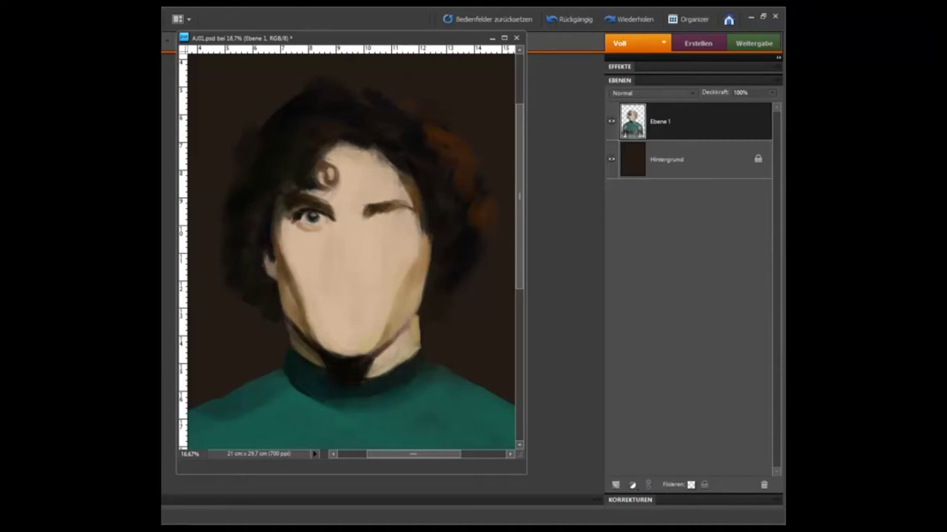
mouse_move(405, 219)
left_mouse_down()
mouse_move(365, 221)
mouse_move(400, 234)
mouse_move(363, 246)
left_mouse_up()
left_click(389, 225)
left_click(386, 224)
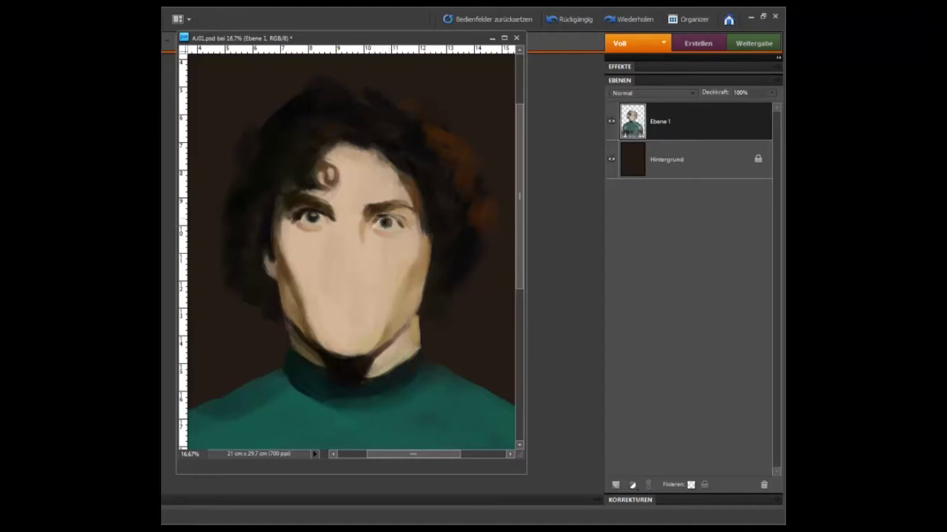
mouse_move(390, 226)
left_mouse_down()
mouse_move(403, 231)
mouse_move(393, 230)
left_mouse_up()
- Add small touches around the eyes and outline the nose tip and nostrils
left_click(375, 268)
left_click(359, 237)
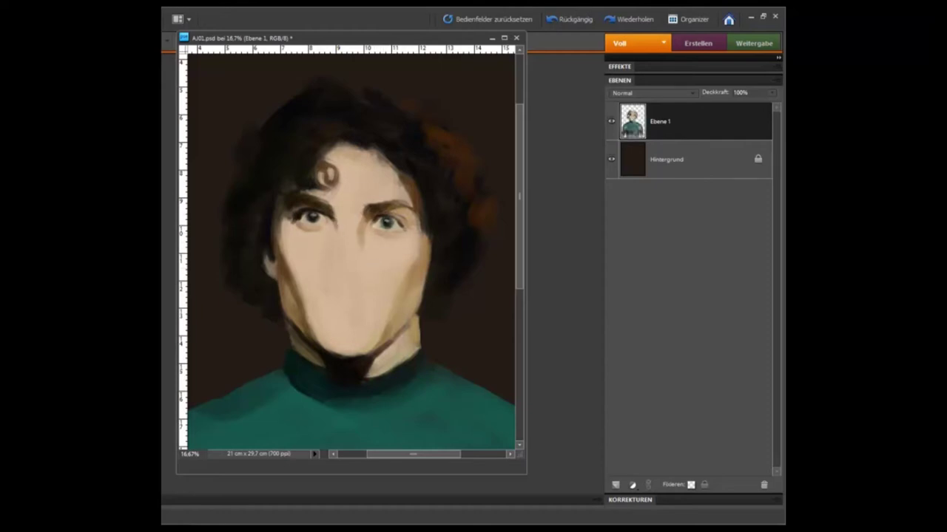
mouse_move(328, 271)
left_mouse_down()
mouse_move(365, 274)
mouse_move(347, 280)
left_mouse_up()
left_click_drag(341, 279, 366, 275)
left_click(333, 279)
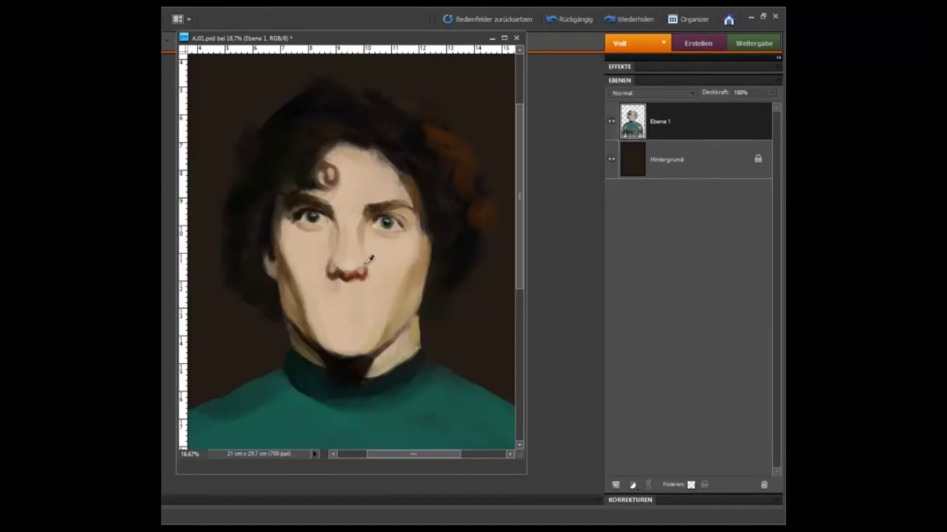
- Touch up between the brows, paint a parted mouth with dark lips, and zoom out
left_click(287, 227)
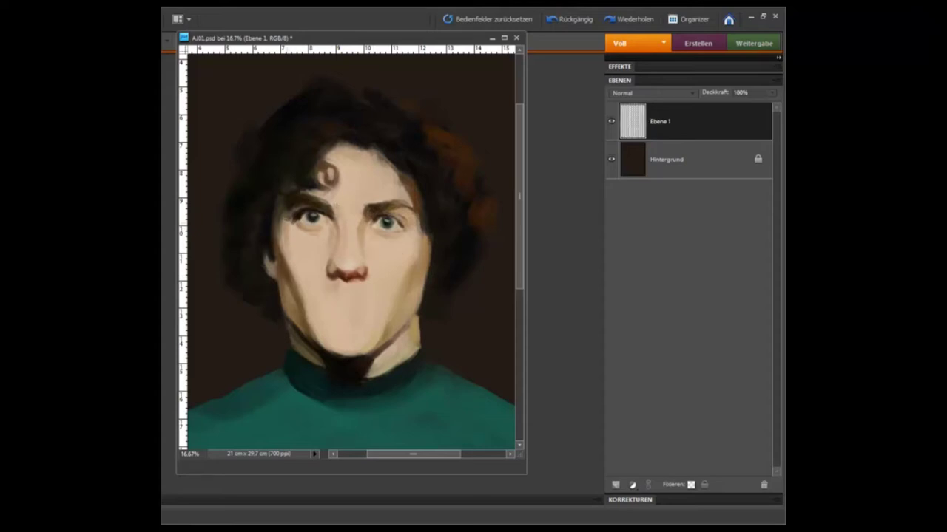
left_click(361, 204)
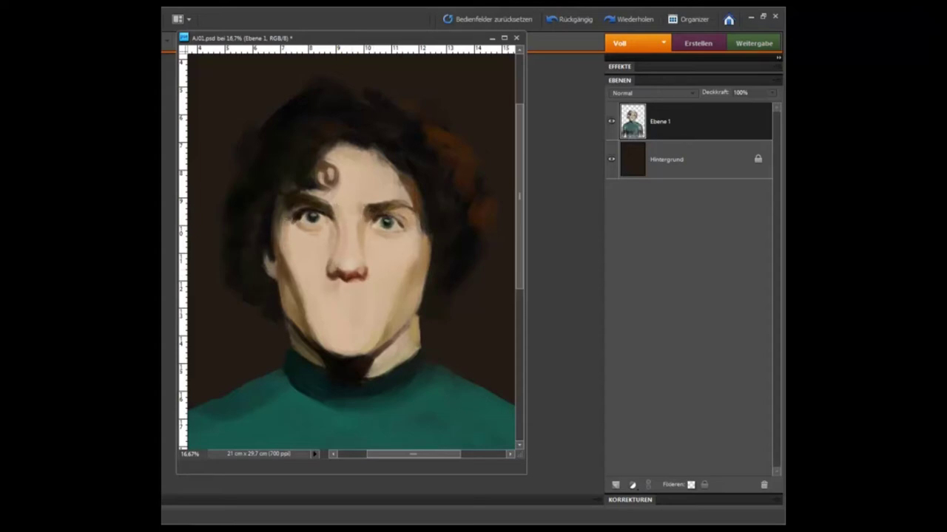
mouse_move(328, 302)
left_mouse_down()
mouse_move(358, 302)
mouse_move(362, 314)
mouse_move(322, 306)
mouse_move(371, 311)
mouse_move(324, 296)
mouse_move(340, 319)
mouse_move(354, 312)
mouse_move(361, 325)
mouse_move(359, 309)
mouse_move(383, 337)
left_mouse_up()
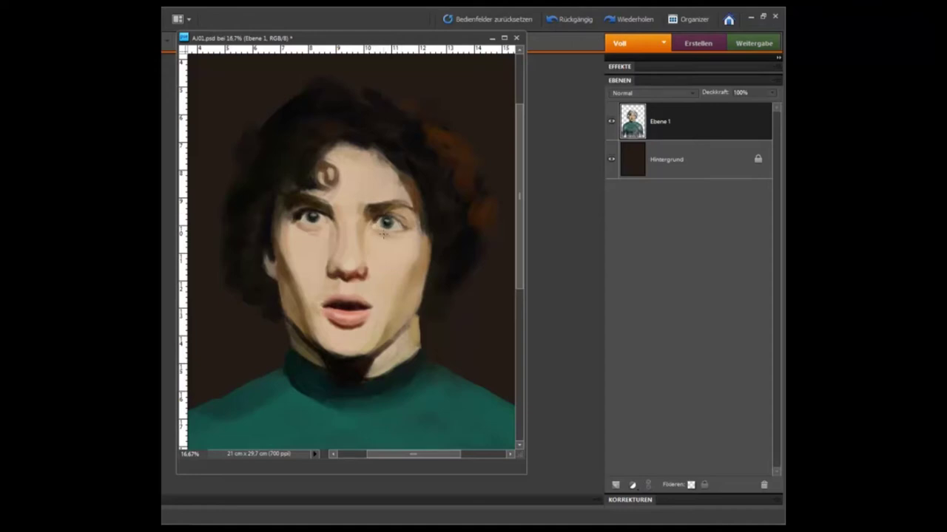
key("ctrl+0")
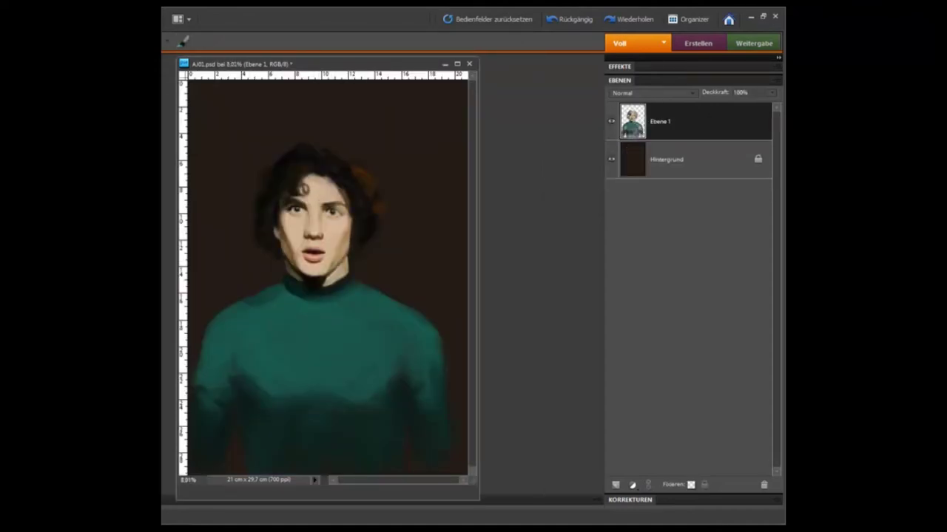
- Nudge the painted figure on Ebene 1 slightly to the right
left_click_drag(303, 188, 312, 189)
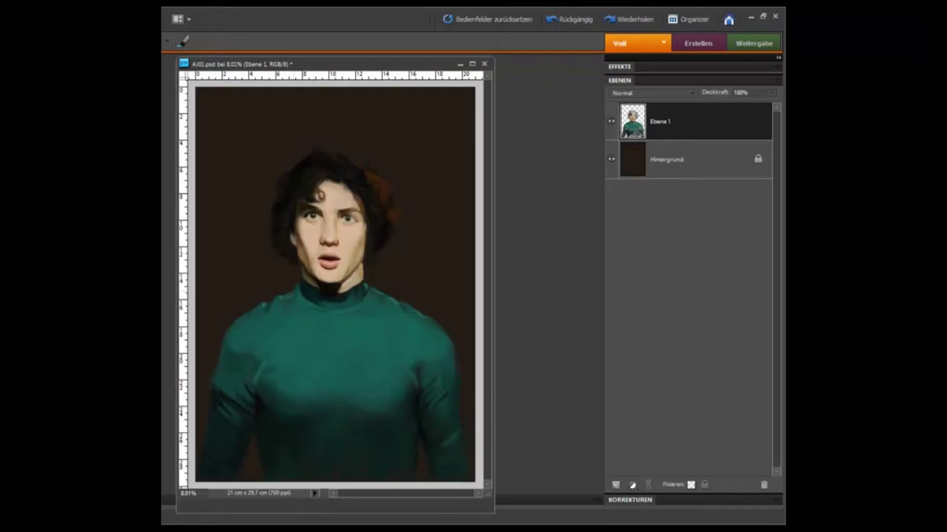
- Paint thick yellow stripes down the left and right sides of the green sweater
left_click_drag(260, 373, 282, 474)
left_click_drag(235, 420, 231, 461)
left_click_drag(238, 364, 229, 473)
mouse_move(233, 377)
left_mouse_down()
mouse_move(279, 417)
mouse_move(236, 425)
left_mouse_up()
left_click_drag(264, 373, 278, 402)
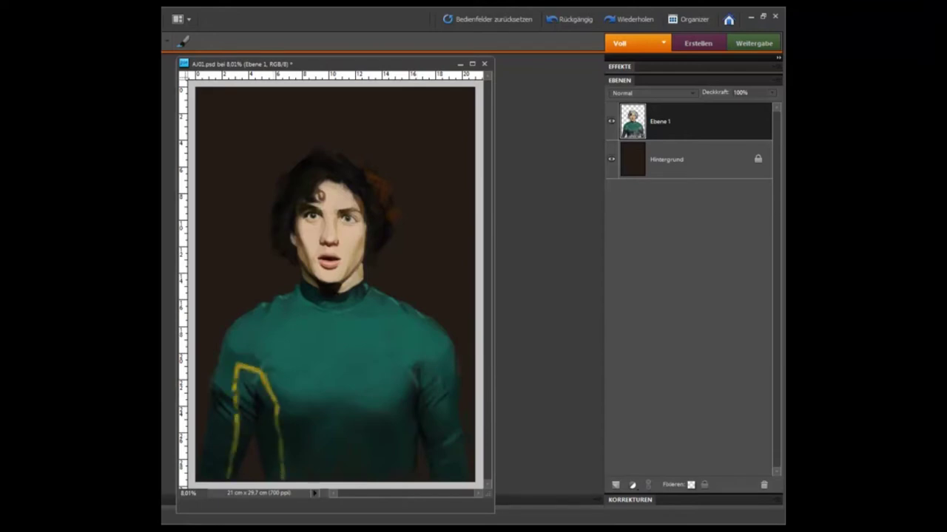
left_click_drag(400, 453, 406, 377)
mouse_move(399, 410)
left_mouse_down()
mouse_move(409, 368)
mouse_move(435, 367)
mouse_move(447, 478)
left_mouse_up()
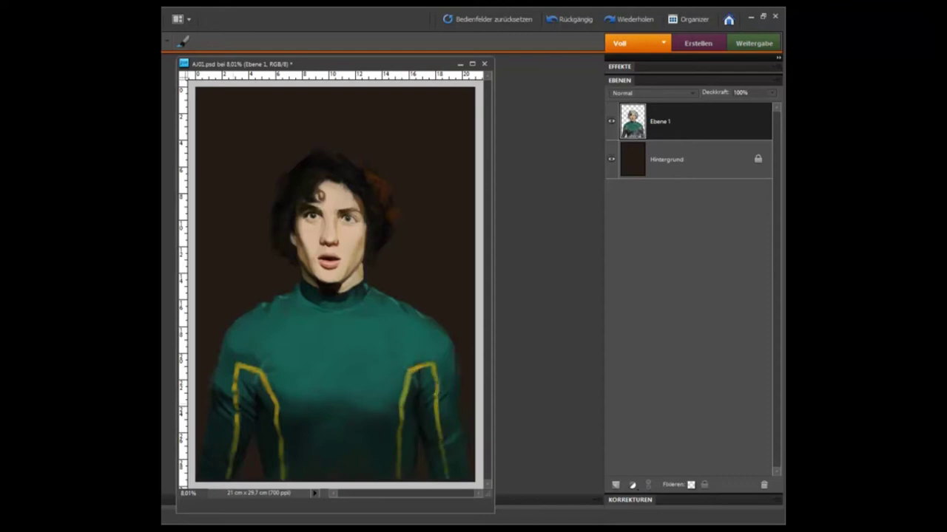
- Paint a yellow stripe across the chest from the left to the right shoulder
mouse_move(222, 358)
left_mouse_down()
mouse_move(232, 329)
mouse_move(299, 379)
left_mouse_up()
mouse_move(229, 327)
left_mouse_down()
mouse_move(290, 346)
mouse_move(351, 388)
mouse_move(374, 386)
mouse_move(386, 347)
left_mouse_up()
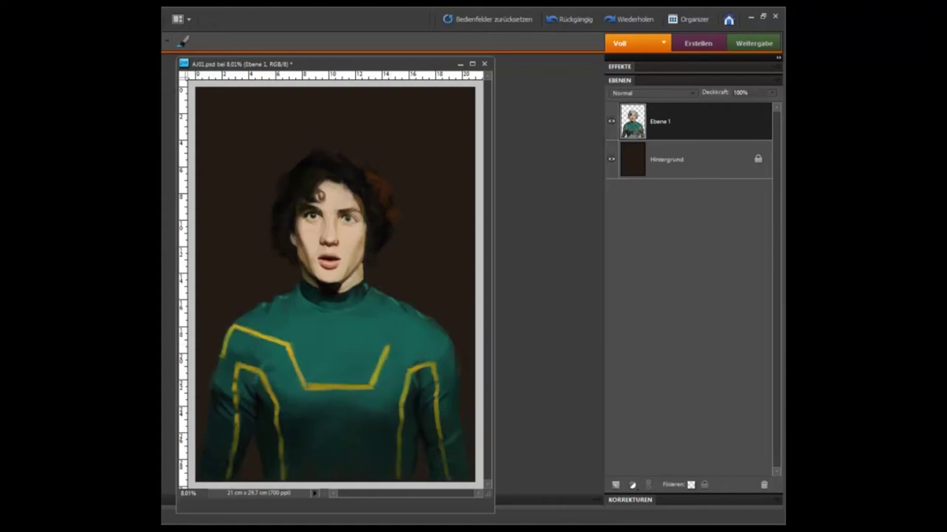
left_click_drag(289, 354, 305, 386)
mouse_move(386, 346)
left_mouse_down()
mouse_move(441, 331)
mouse_move(457, 364)
left_mouse_up()
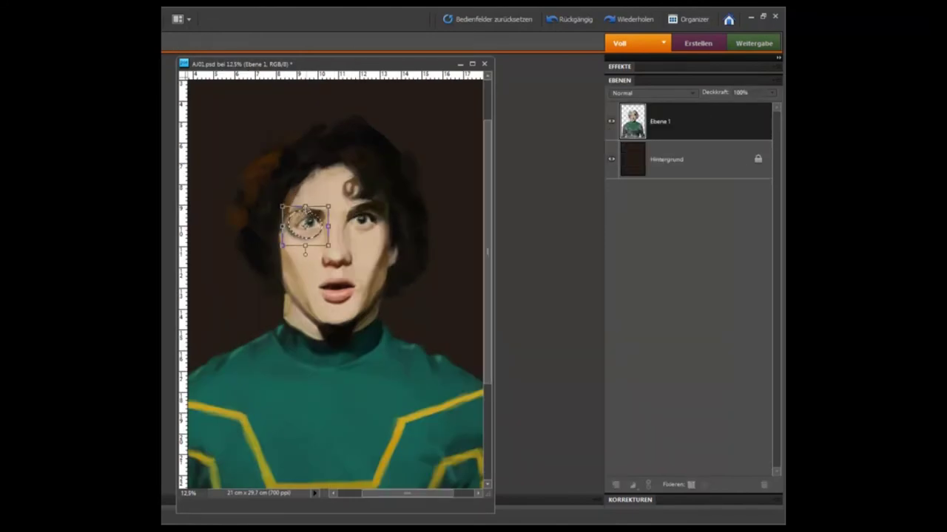
- Lighten the shadow under the left eye, zoom in, and darken the left eyebrow
left_click_drag(289, 229, 320, 234)
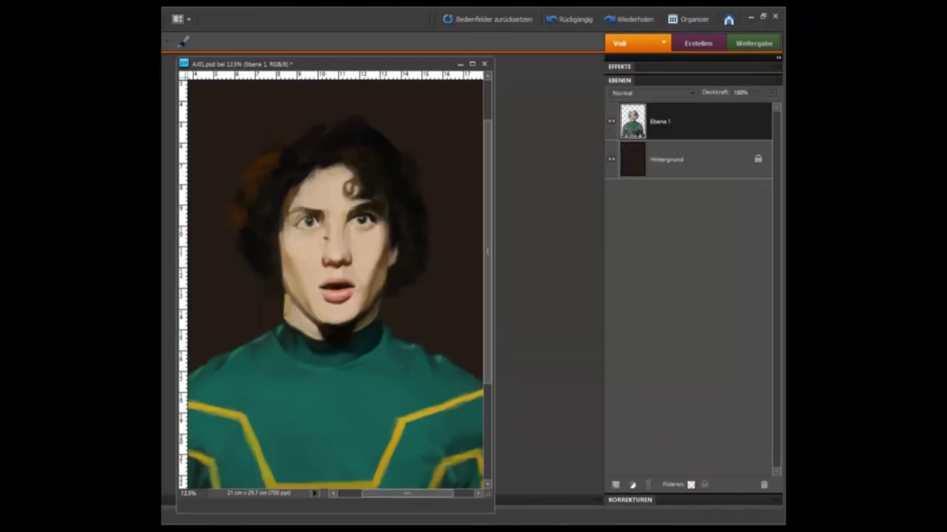
key("ctrl+plus")
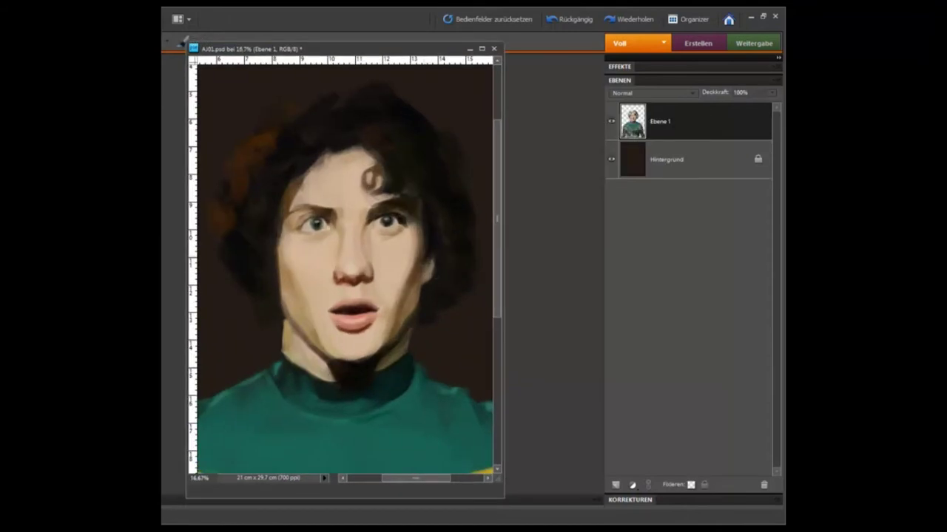
left_click_drag(327, 206, 290, 210)
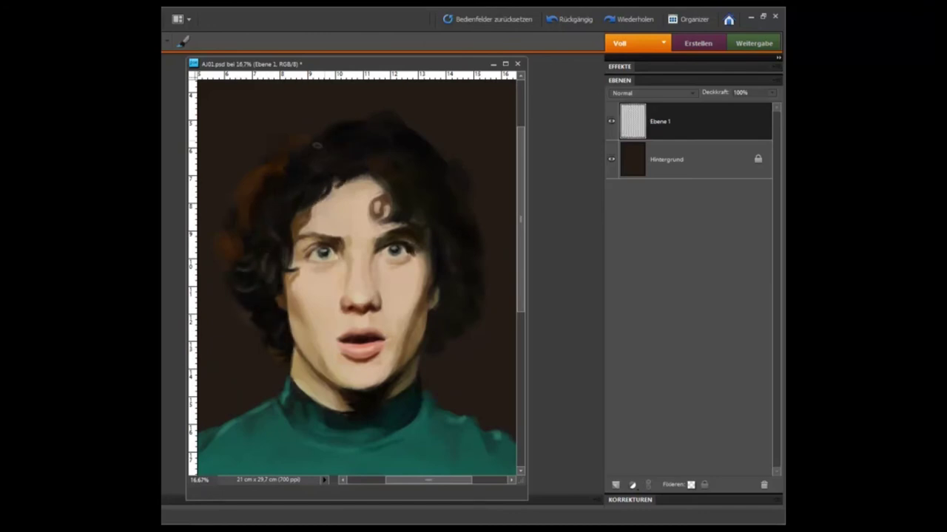
- Darken the hair strands, including beside the right eye, and flip the painting horizontally
left_click_drag(317, 145, 416, 212)
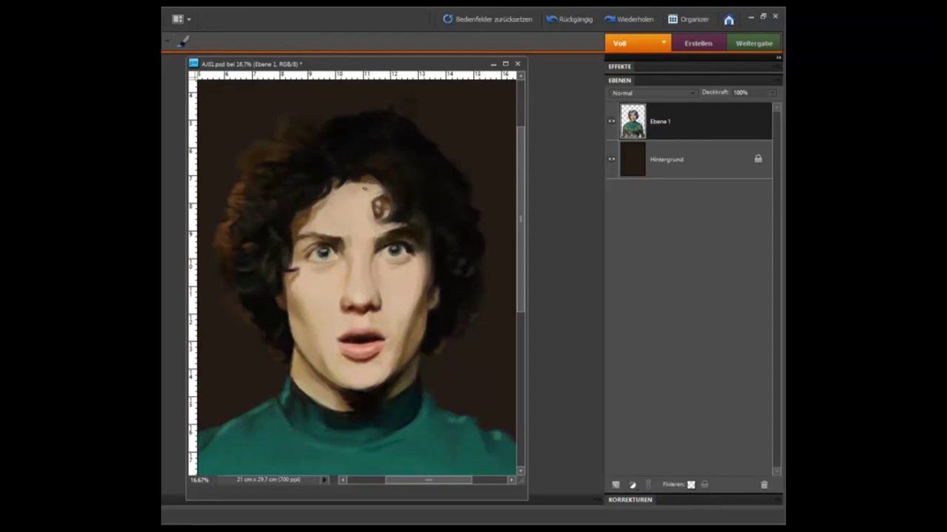
left_click_drag(425, 273, 442, 248)
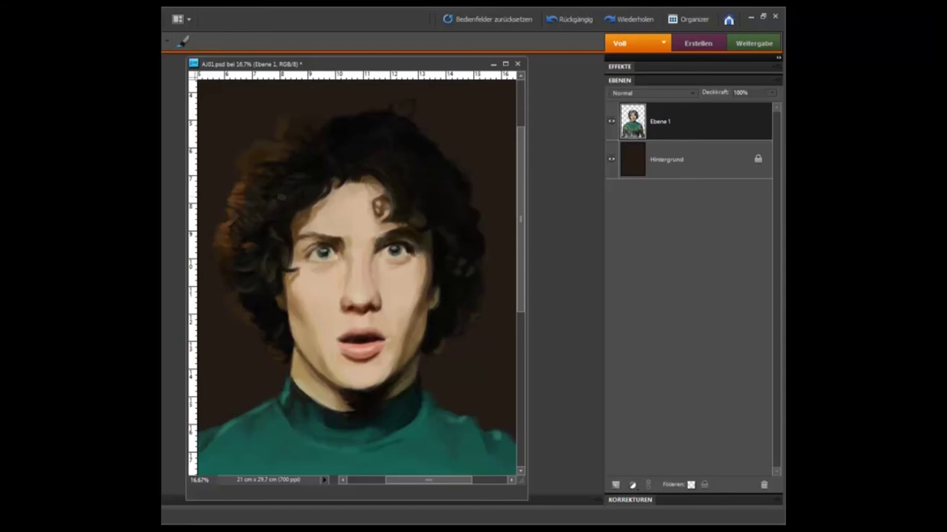
key("ctrl+shift+h")
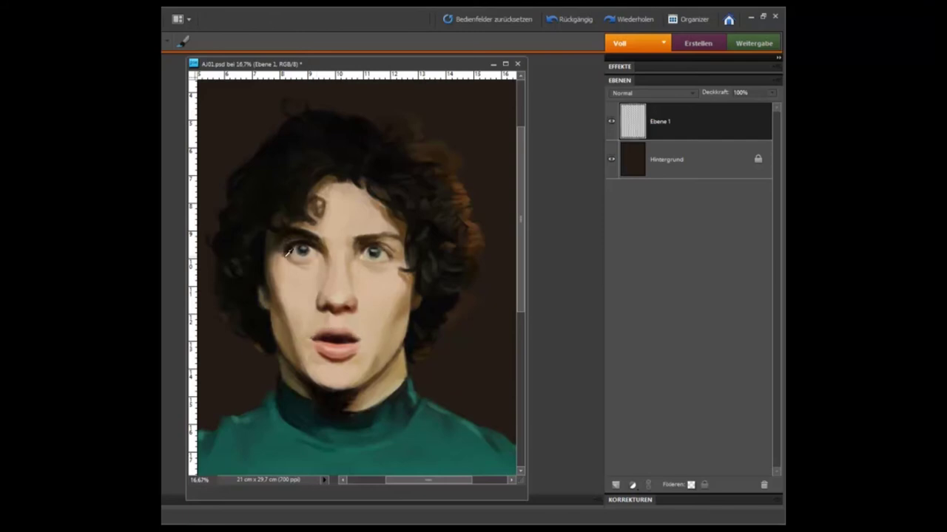
- Zoom in on the head, reselect Ebene 1 and blend the collar shading
key("ctrl+0")
left_click_drag(254, 274, 440, 127)
left_click(454, 126)
left_click(267, 201)
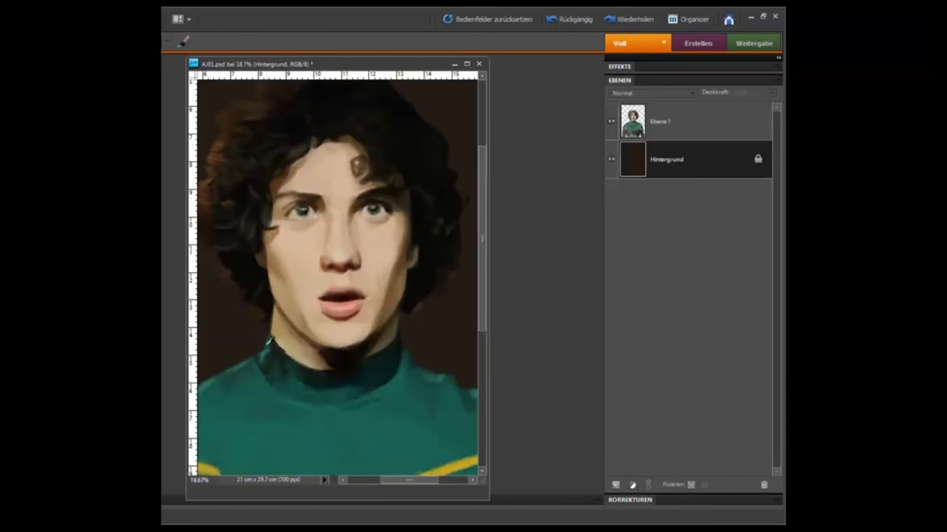
left_click(663, 127)
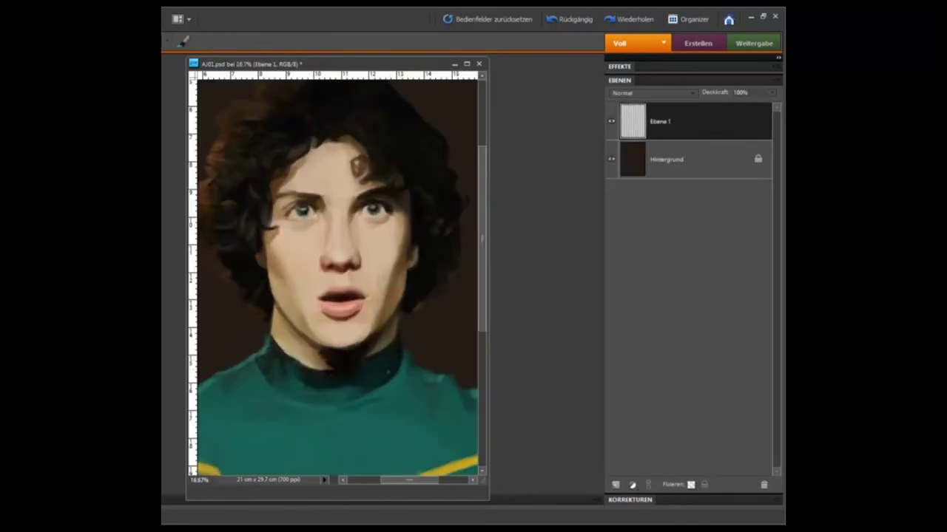
left_click_drag(331, 375, 280, 356)
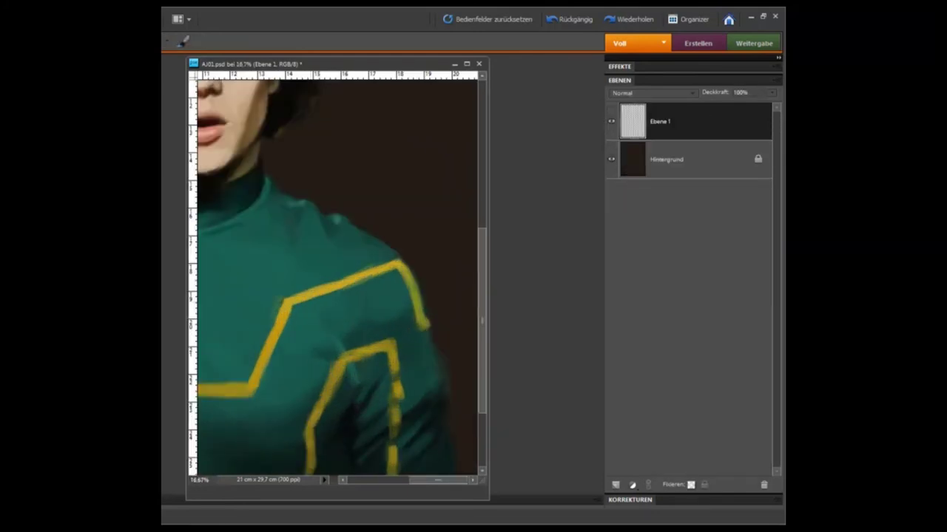
- Shade the suit along the yellow stripes, smoothing the shoulder and sleeve stripes, then zoom out
scroll(333, 274, "down", 2)
mouse_move(337, 272)
left_mouse_down()
mouse_move(374, 295)
mouse_move(387, 359)
left_mouse_up()
scroll(337, 277, "down", 1)
left_click_drag(303, 307, 401, 288)
left_click_drag(178, 192, 323, 193)
mouse_move(301, 232)
left_mouse_down()
mouse_move(280, 232)
mouse_move(315, 232)
left_mouse_up()
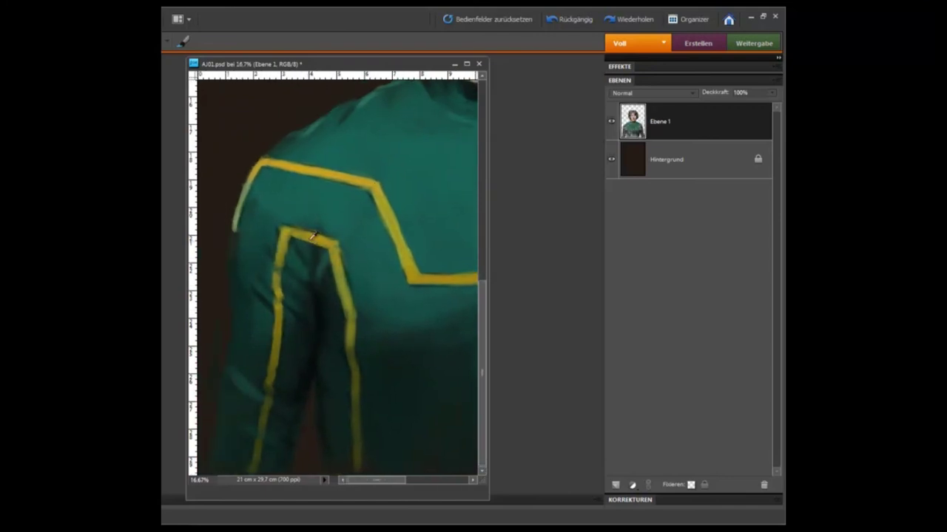
key("ctrl+0")
key("b")
left_click(453, 374)
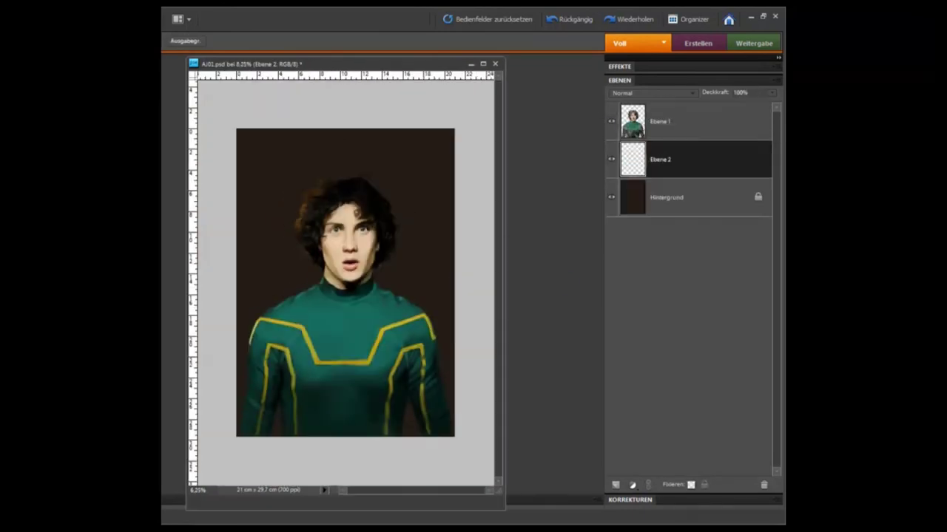
- Repaint the dark background and paint an orange diagonal band behind the figure
mouse_move(444, 333)
left_mouse_down()
mouse_move(238, 402)
mouse_move(464, 296)
mouse_move(440, 339)
left_mouse_up()
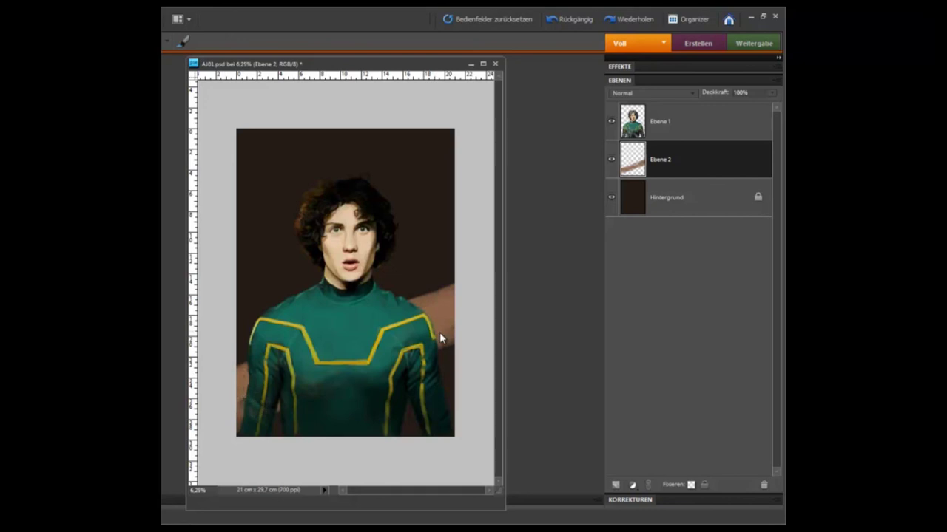
left_click_drag(244, 155, 338, 131)
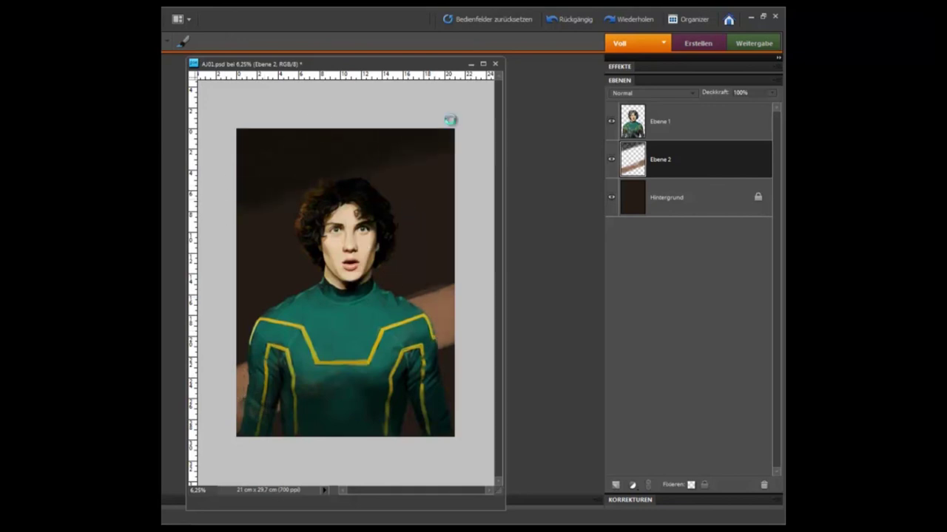
left_click_drag(460, 350, 446, 388)
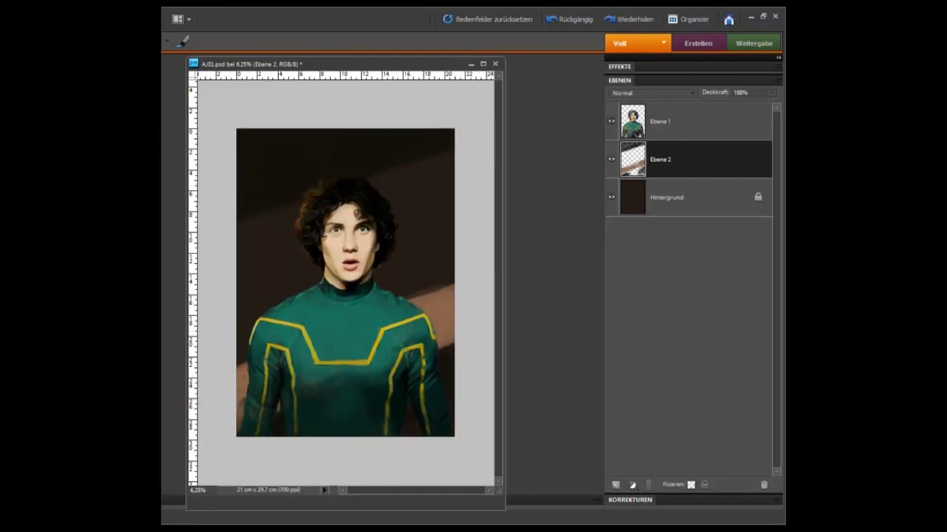
left_click_drag(238, 389, 454, 285)
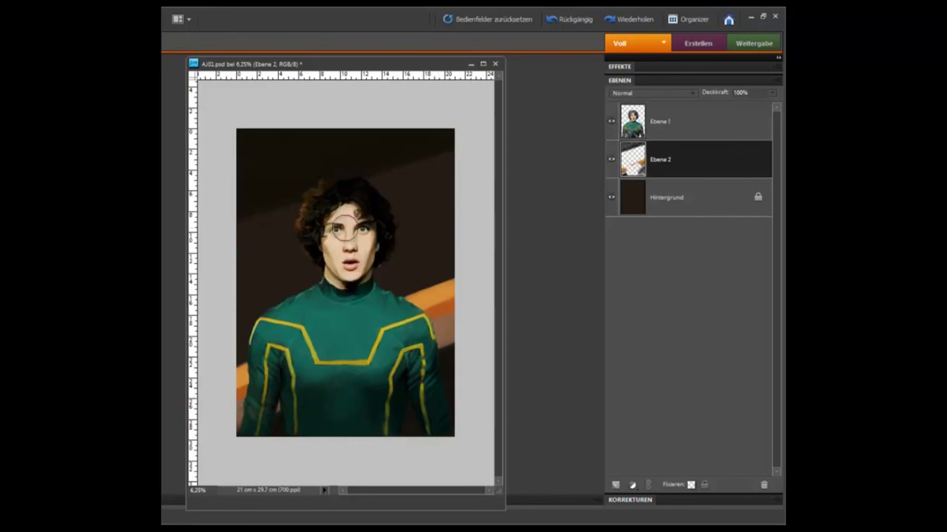
- Hide the figure to check the band, then soften it with Gaussian Blur
left_click(611, 122)
key("ctrl+alt+f")
key("Return")
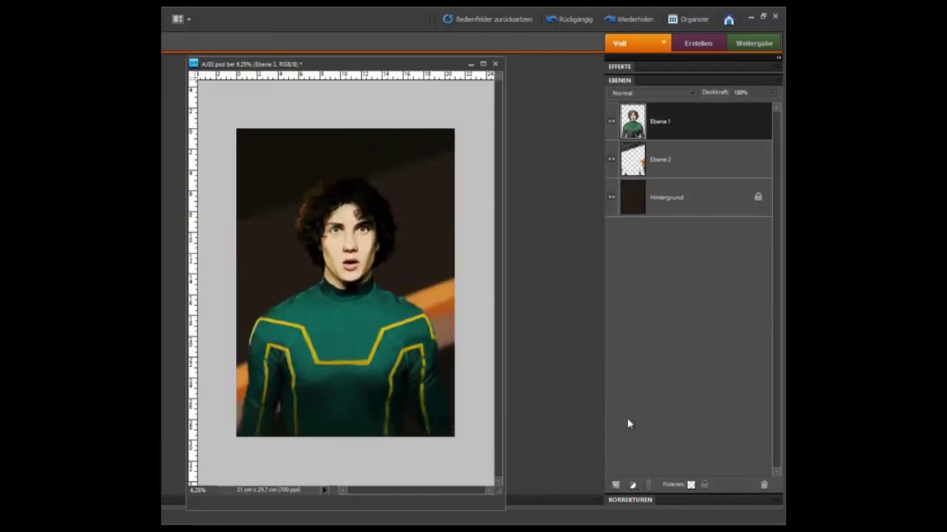
- Add a new empty layer for the signature
left_click(615, 485)
scroll(436, 299, "up", 2)
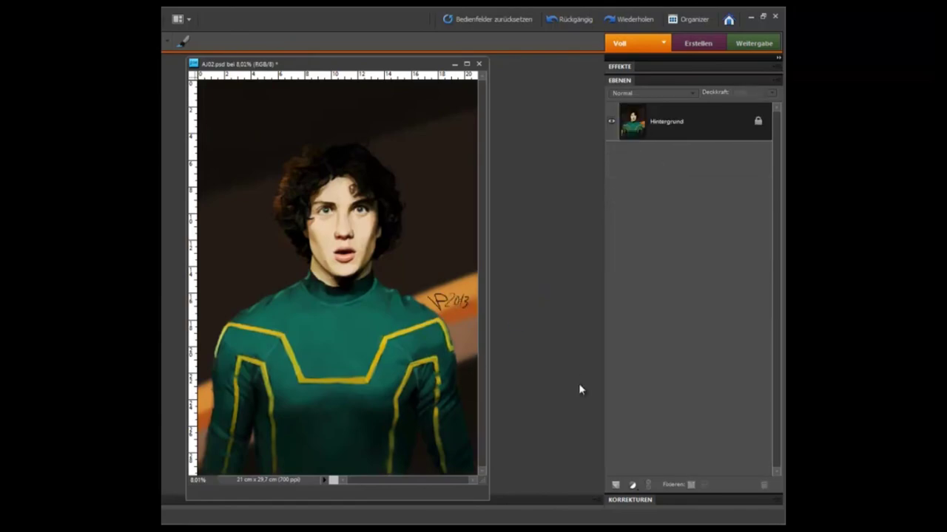